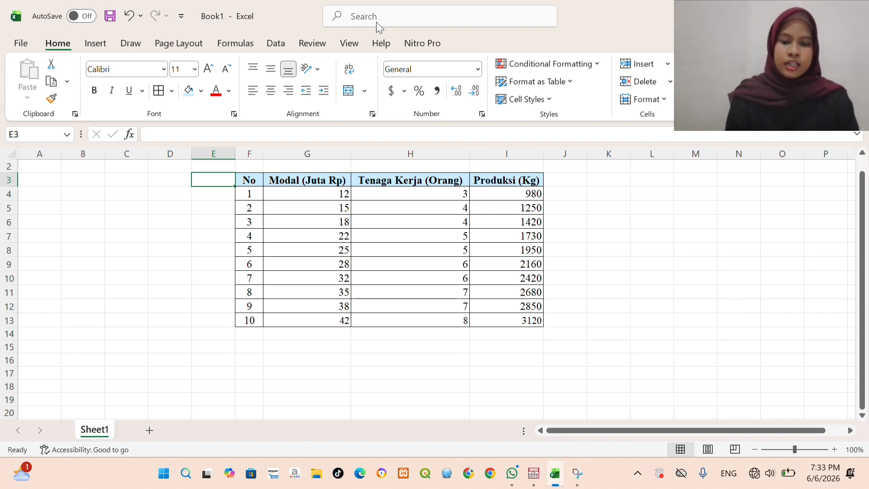
Step: Copy the capital, labour and production values in G4:I13, without the headers and row numbers
left_click(298, 193)
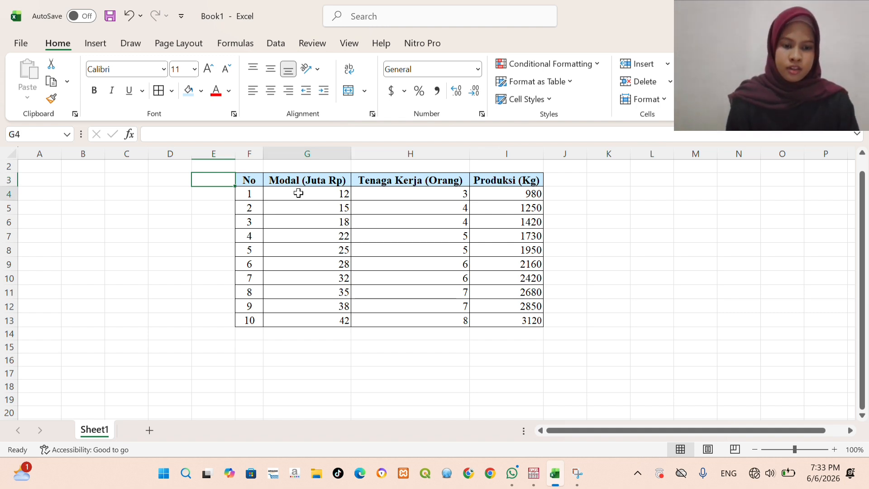
left_click_drag(298, 193, 505, 321)
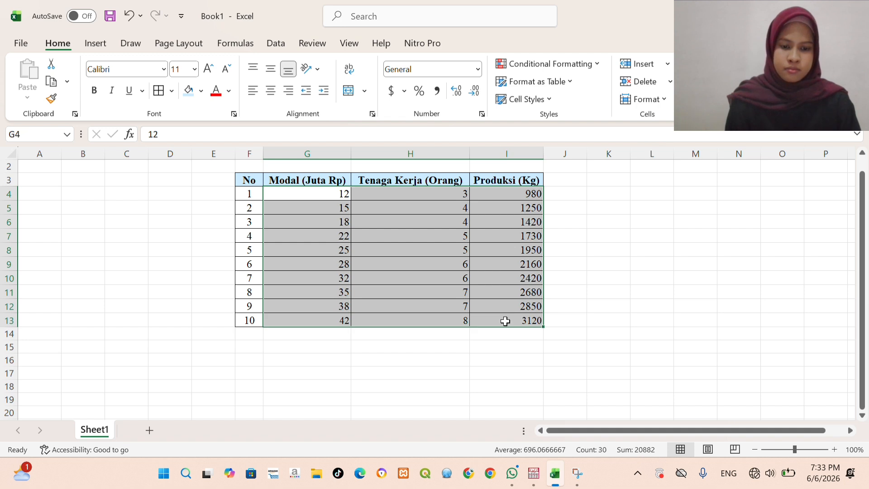
right_click(417, 255)
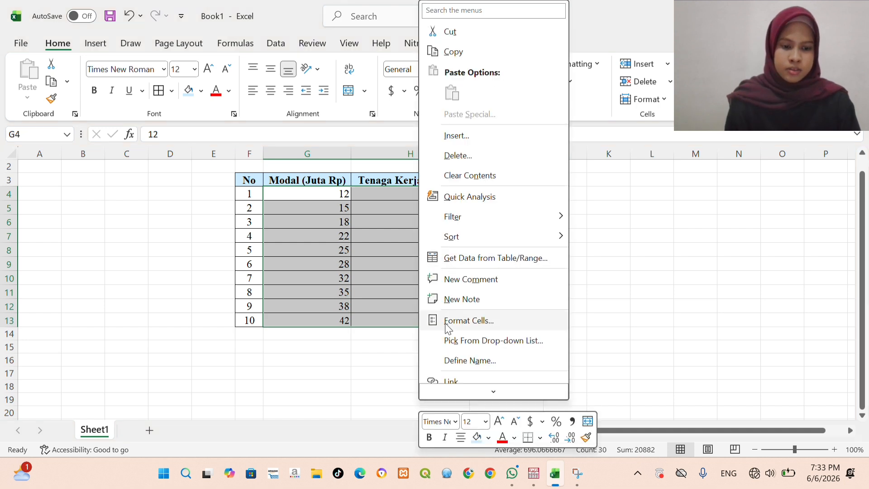
left_click(448, 51)
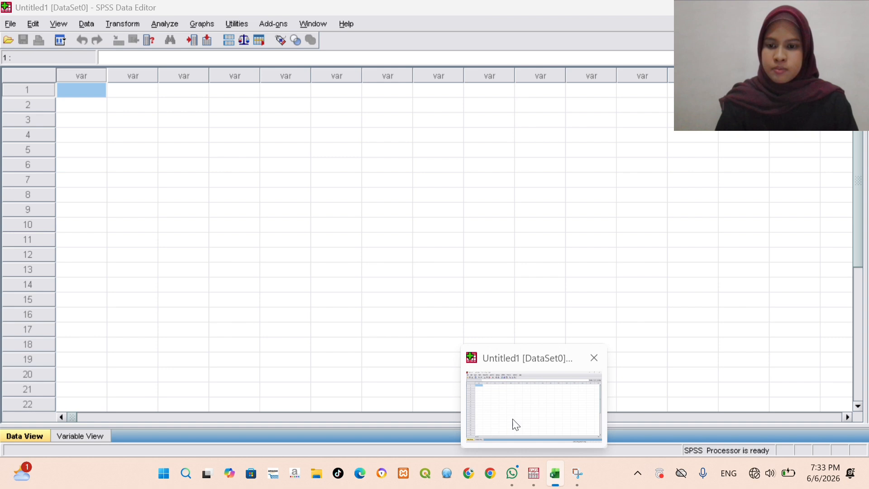
Step: Switch to the SPSS Data Editor and paste the copied values starting at the first cell of the empty dataset
left_click(512, 423)
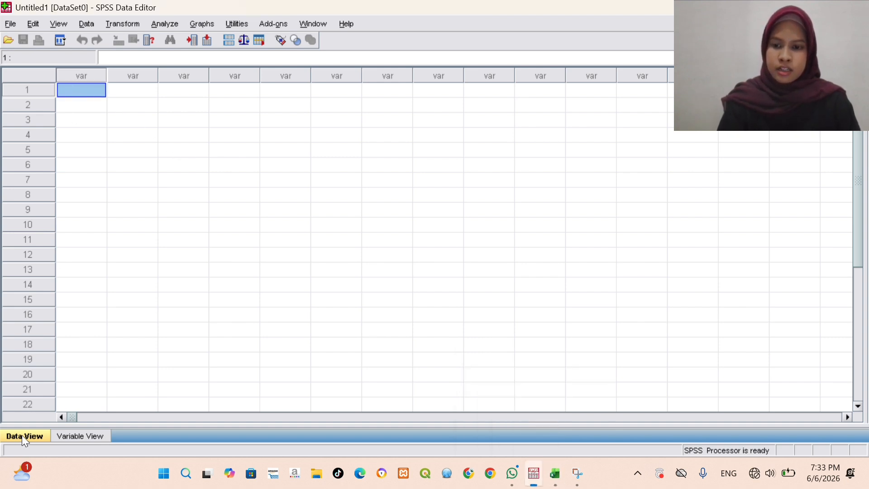
right_click(89, 90)
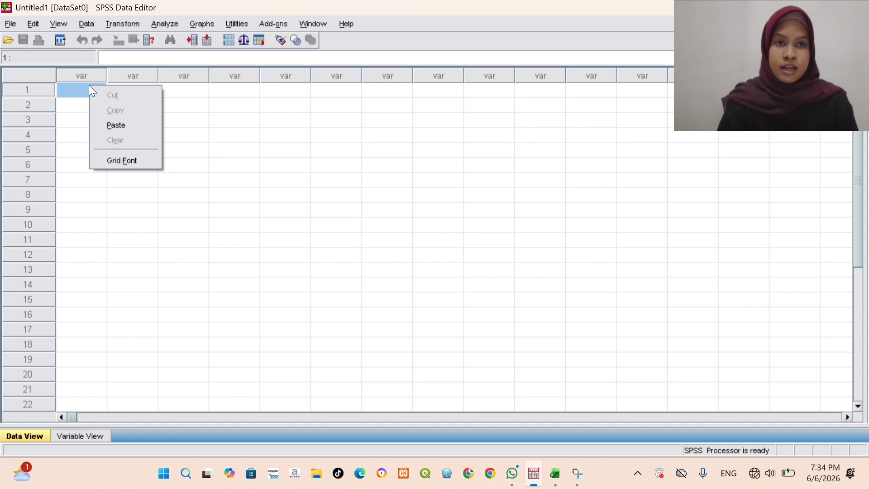
left_click(103, 125)
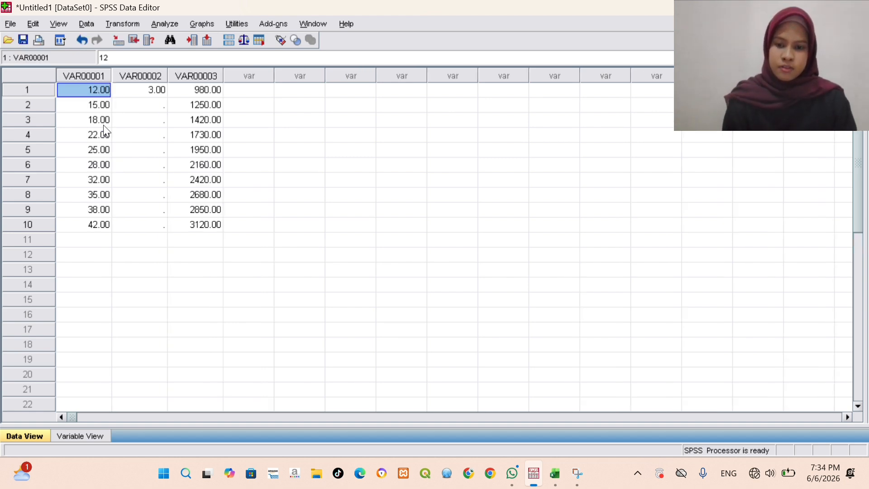
Step: Rename the three pasted variables X1, X2 and Y in their column order
left_click(82, 438)
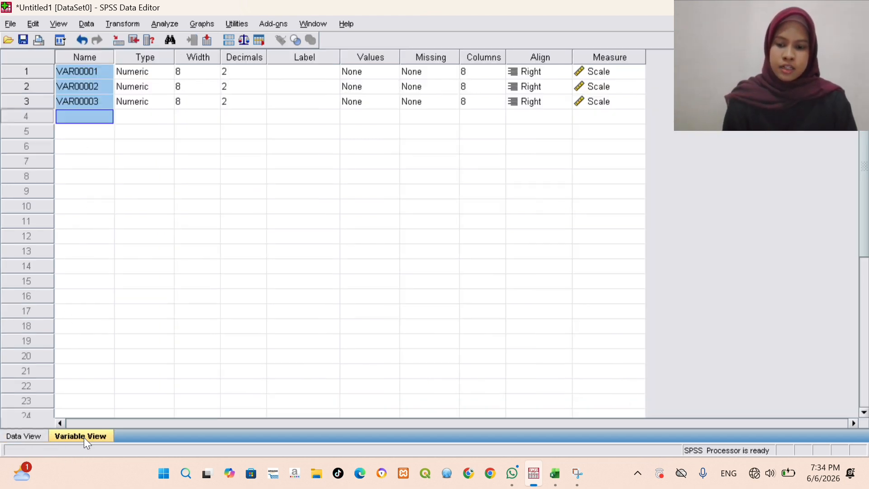
left_click(42, 436)
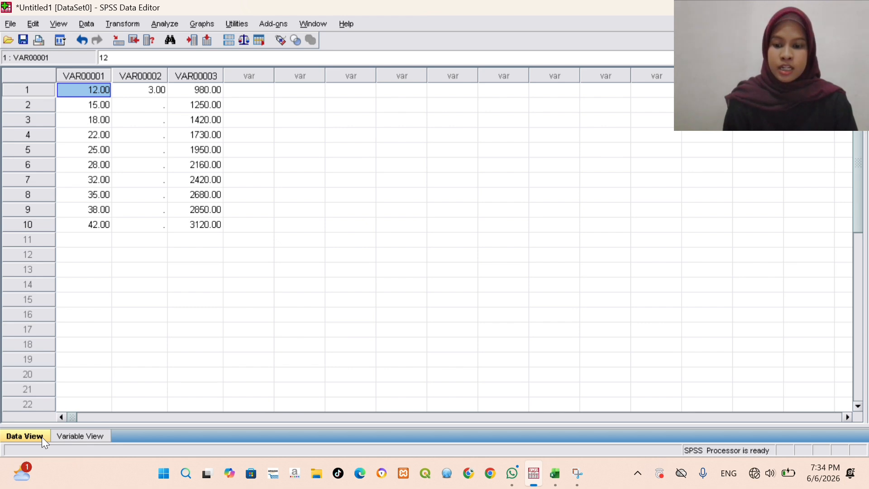
left_click(64, 435)
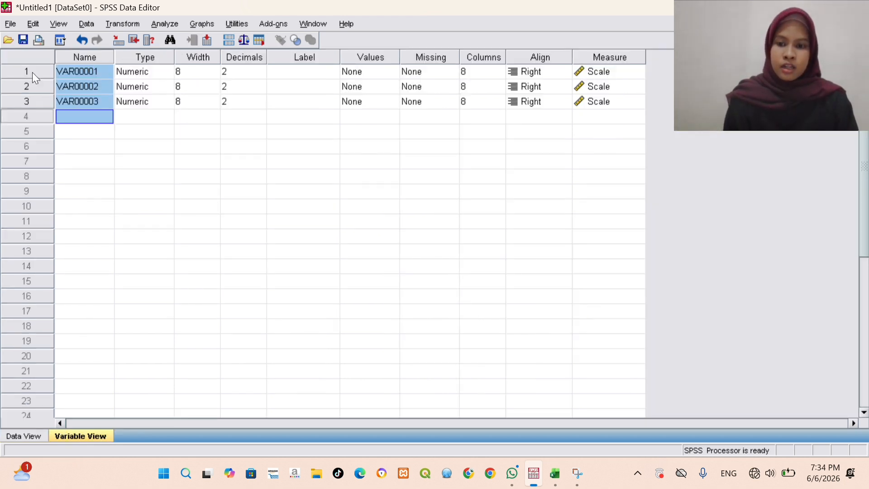
left_click(108, 70)
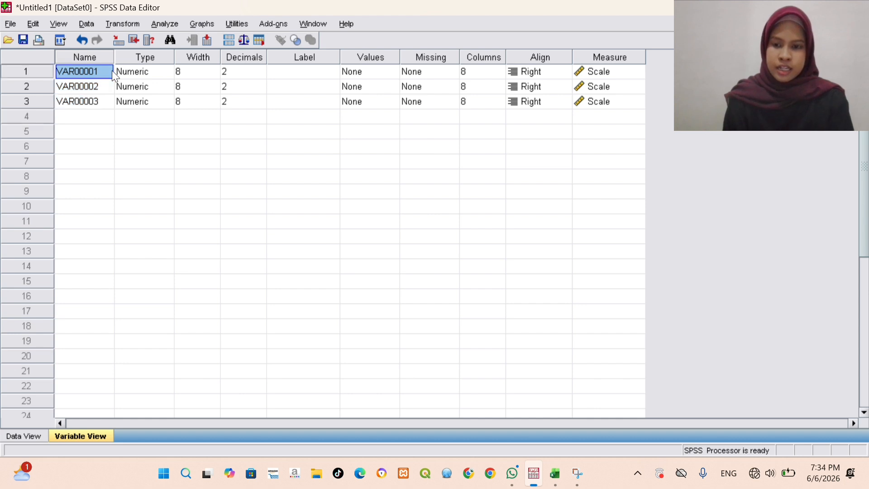
type("X1")
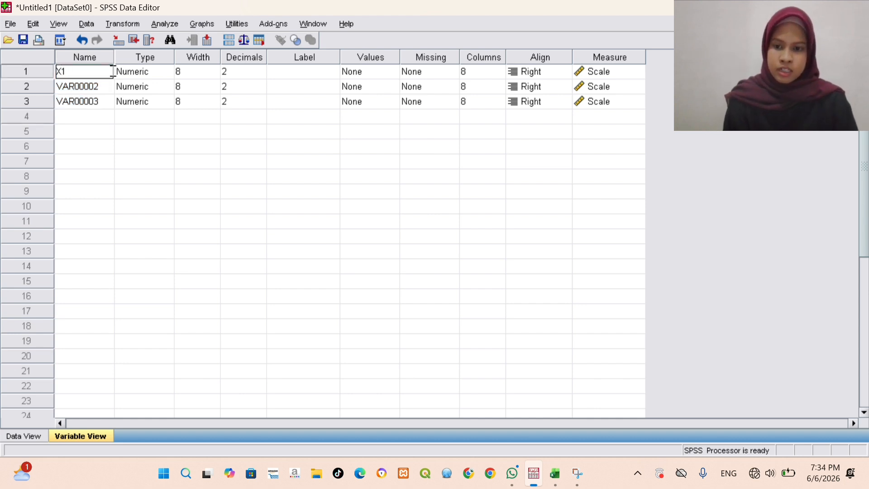
left_click(102, 88)
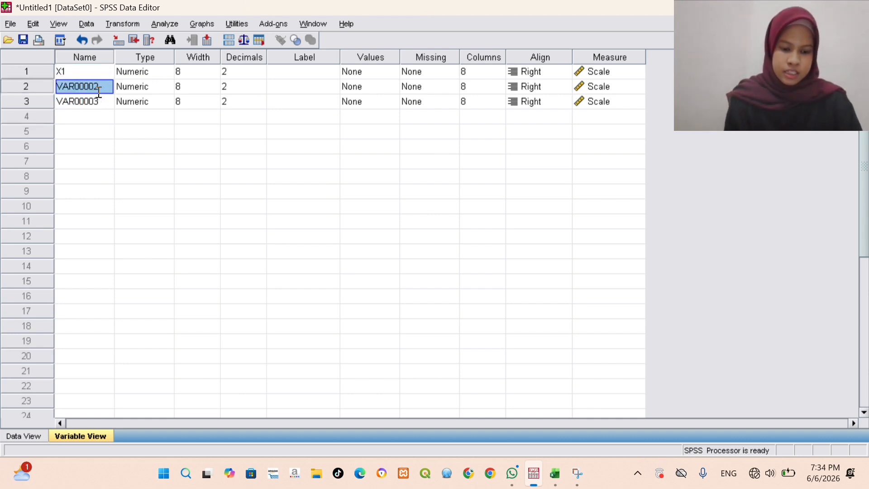
type("X2")
left_click(98, 95)
type("Y")
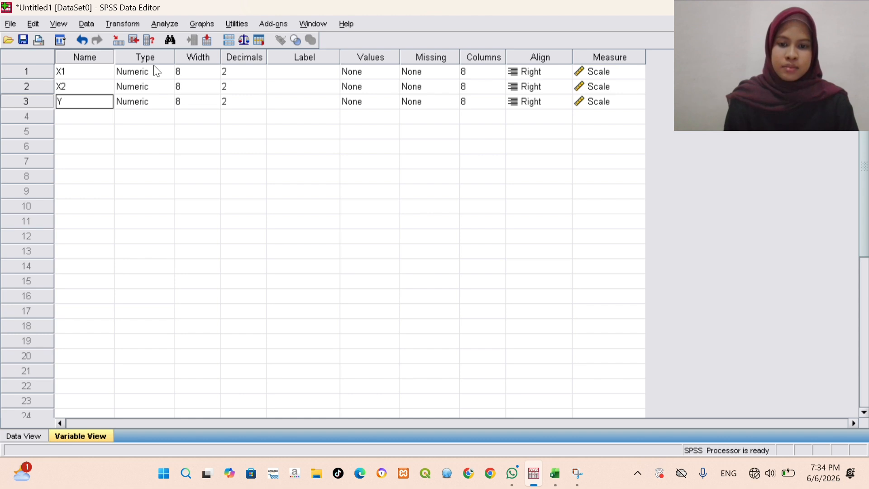
Step: Set the decimals of variables X1, X2 and Y to 0
left_click(238, 72)
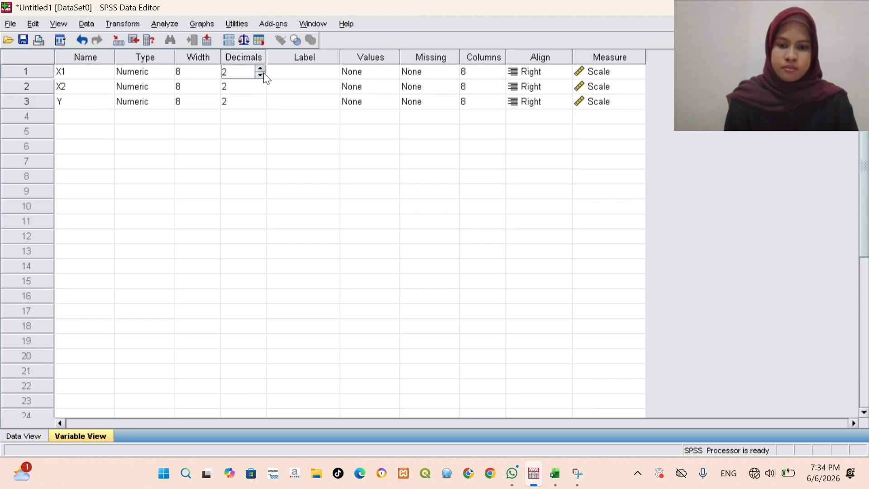
left_click(261, 75)
left_click(261, 75)
left_click(253, 86)
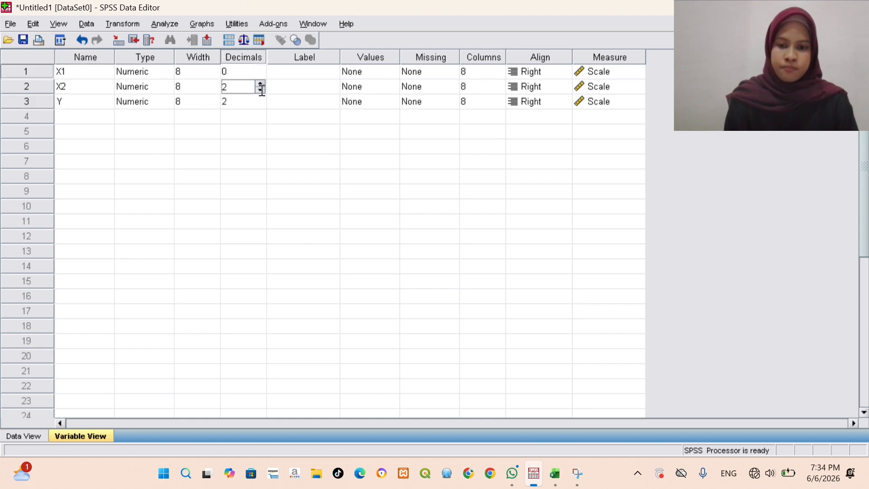
left_click(261, 90)
left_click(261, 90)
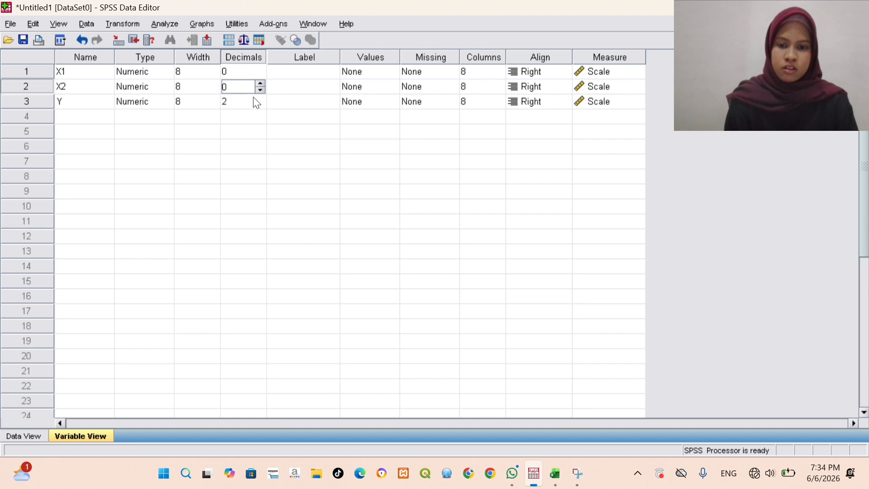
left_click(254, 101)
left_click(260, 105)
left_click(260, 105)
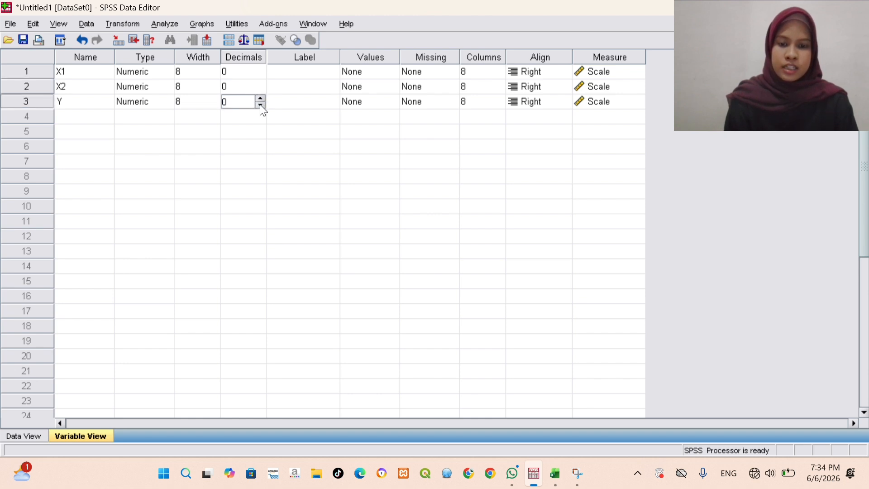
Step: Give variable X1 the label "Modal Usaha (Juta Rp)"
left_click(306, 71)
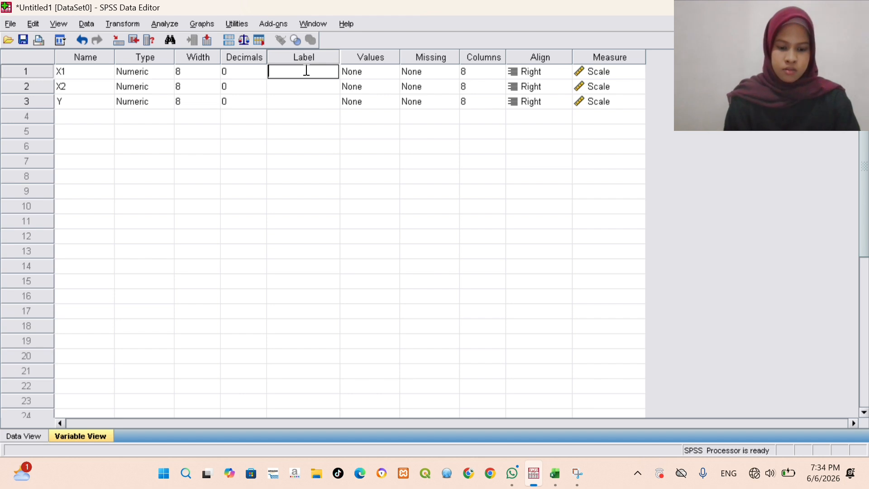
type("Modal U")
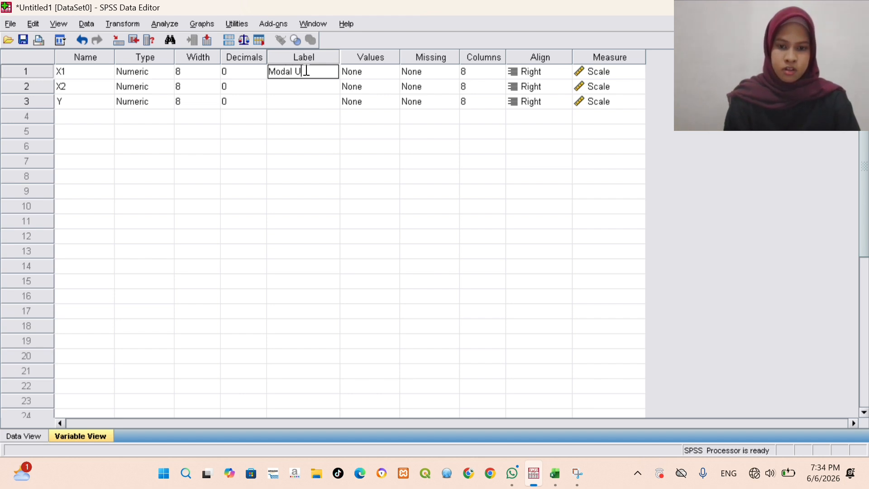
type("sha")
key("BackSpace")
key("BackSpace")
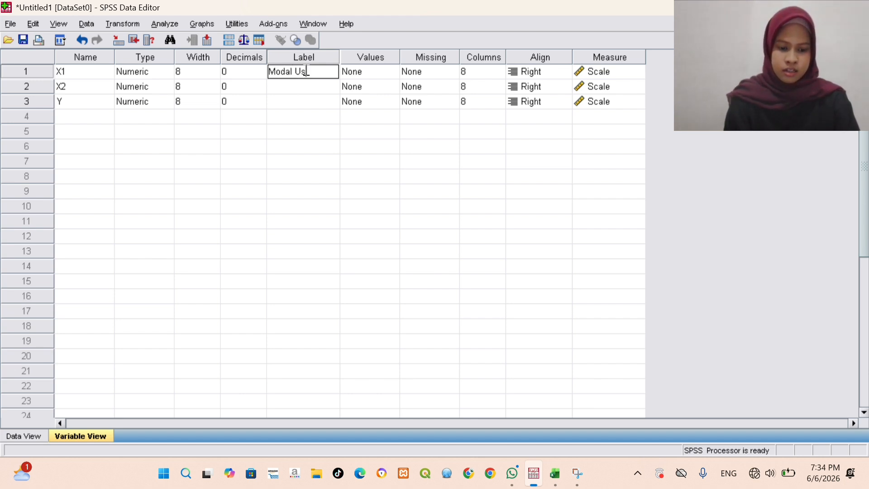
type("aha (")
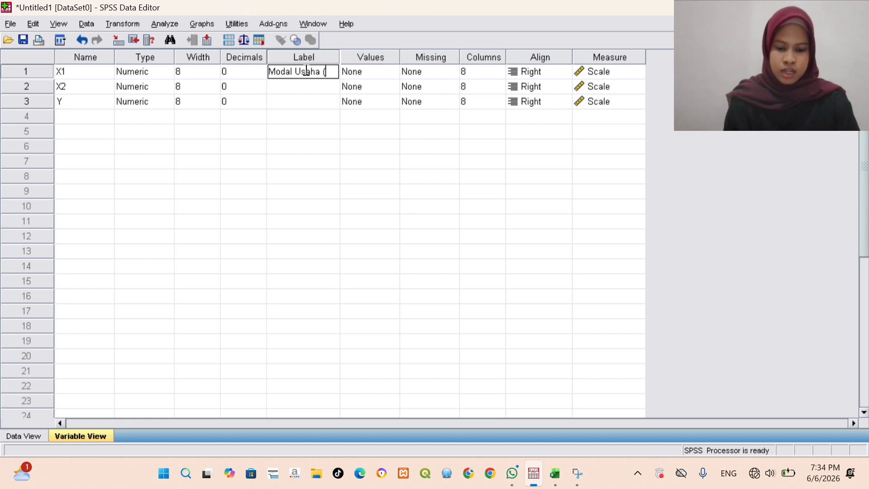
type("Juta")
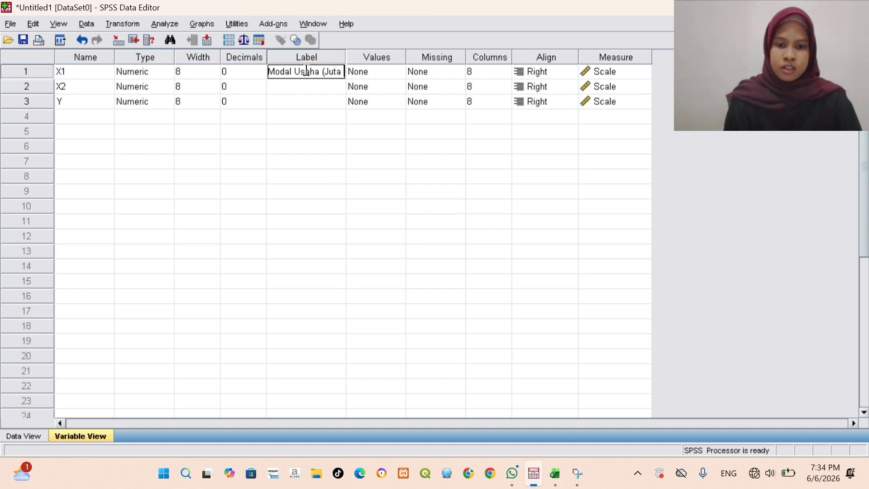
type(" Rp)")
key("Return")
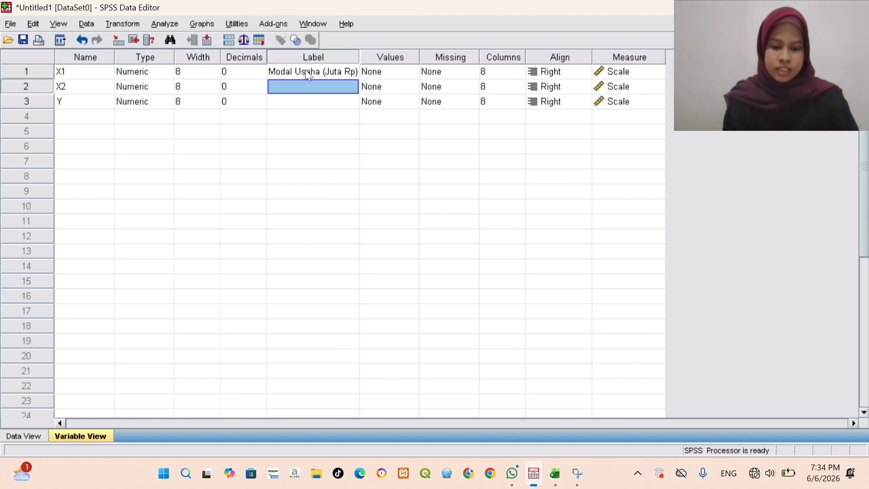
Step: Give variable X2 the label "Tenaga Kerja (Orang)"
type("T")
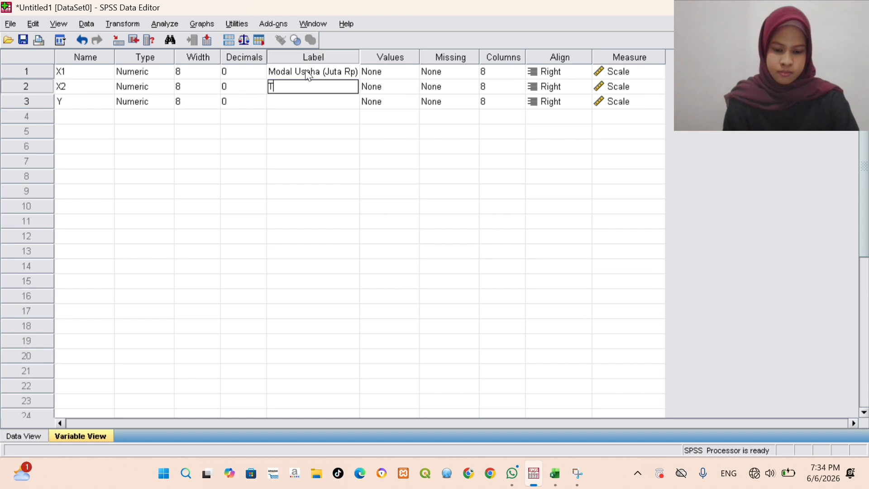
type("enaga Ke")
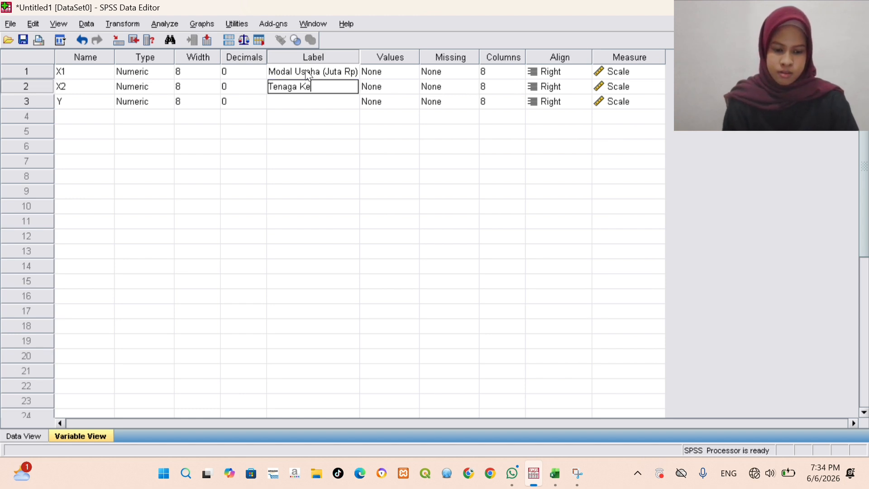
type("rja (Orang")
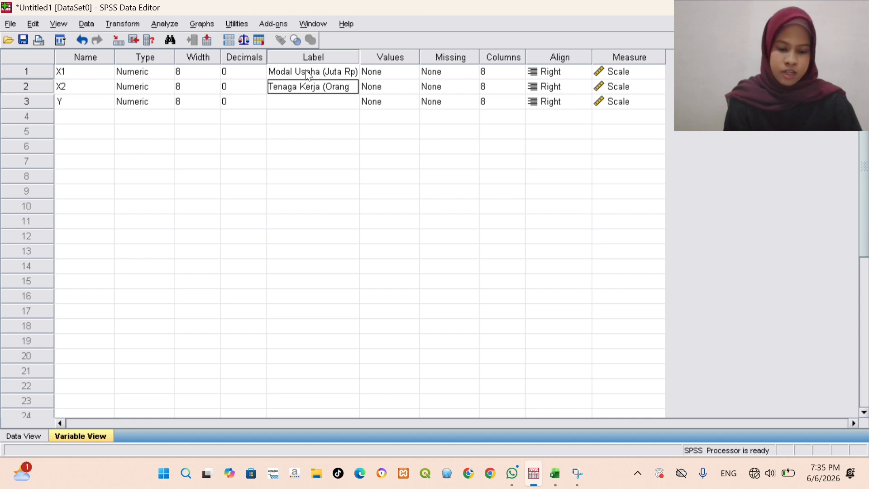
type(")")
key("Return")
Step: Give variable Y the label "Produksi (Kg)" and return to the data values
type("Prod")
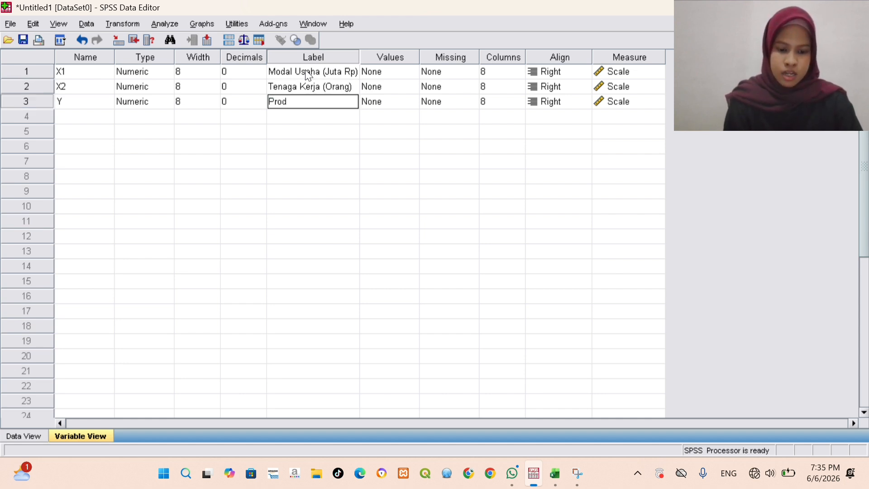
type("uksi ")
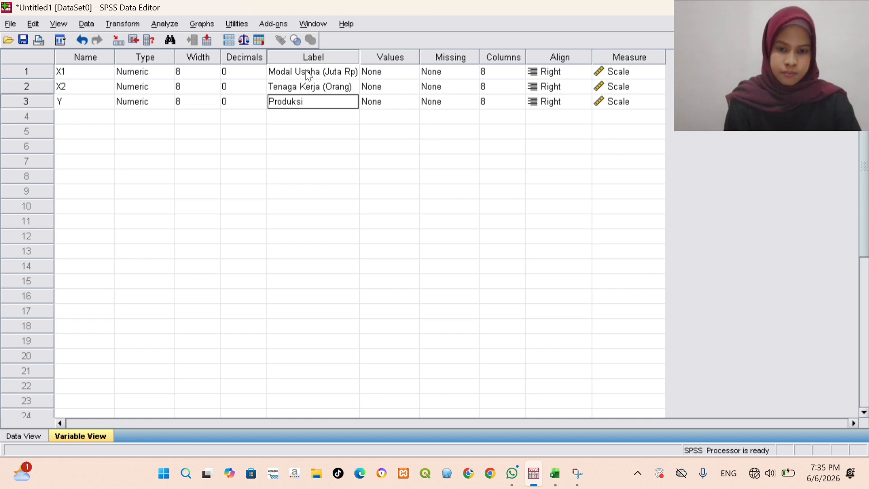
type("(Kg")
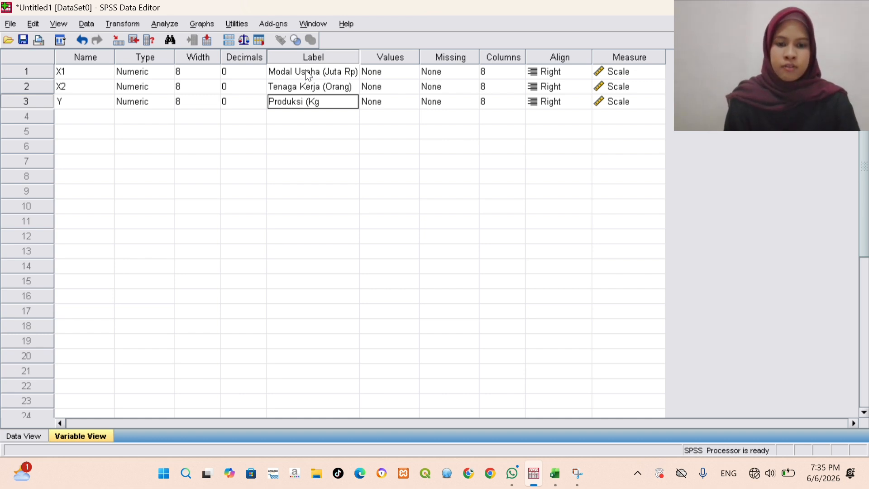
type(")")
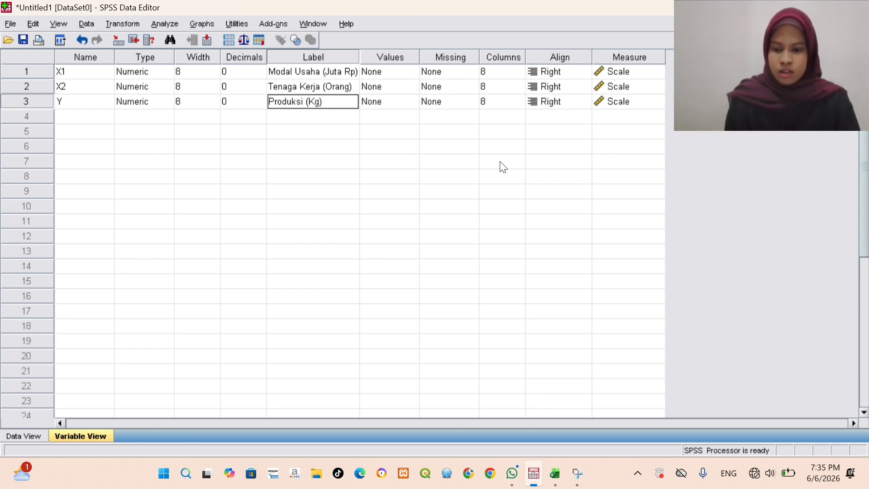
left_click(20, 436)
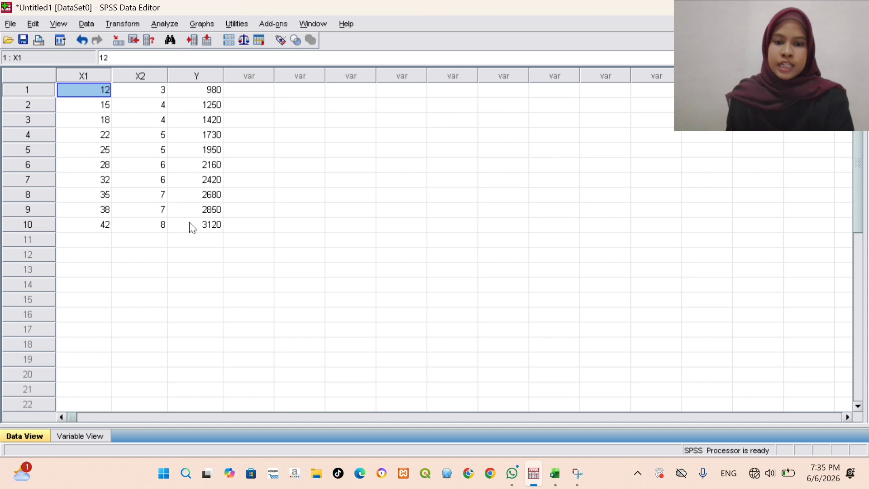
Step: Start a Compute Variable transformation with Ln_X1 as the target variable
left_click(132, 21)
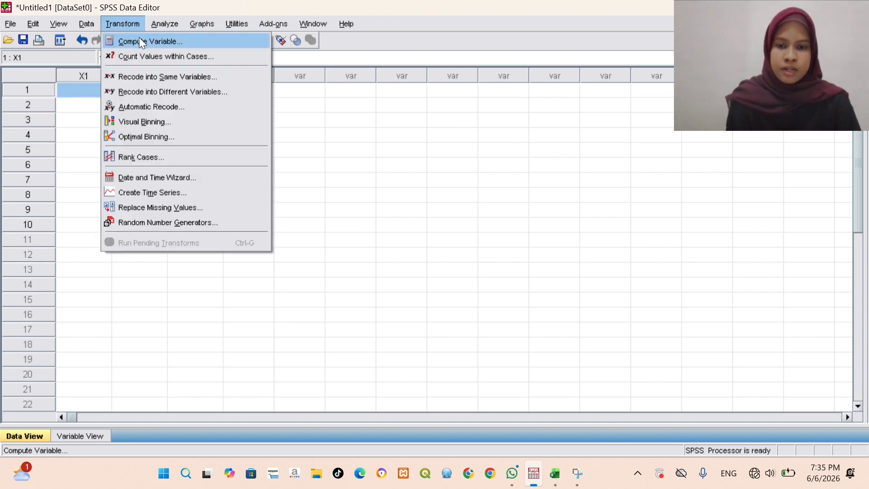
left_click(139, 38)
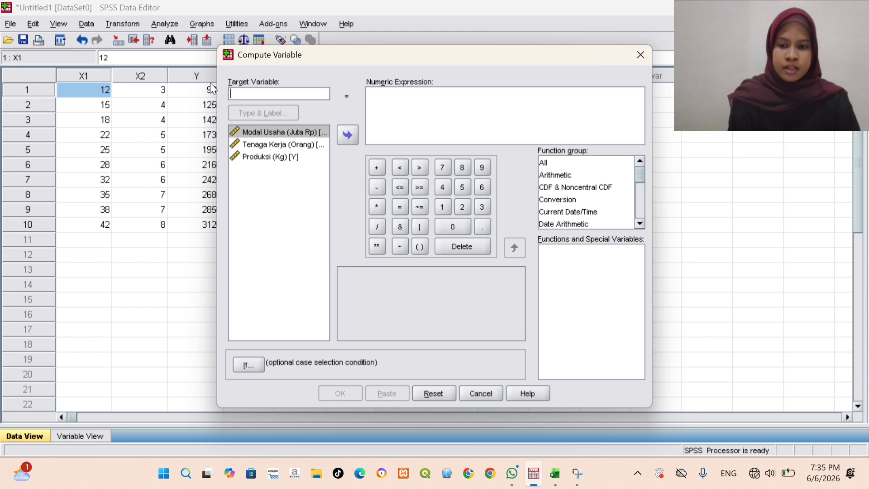
left_click(242, 95)
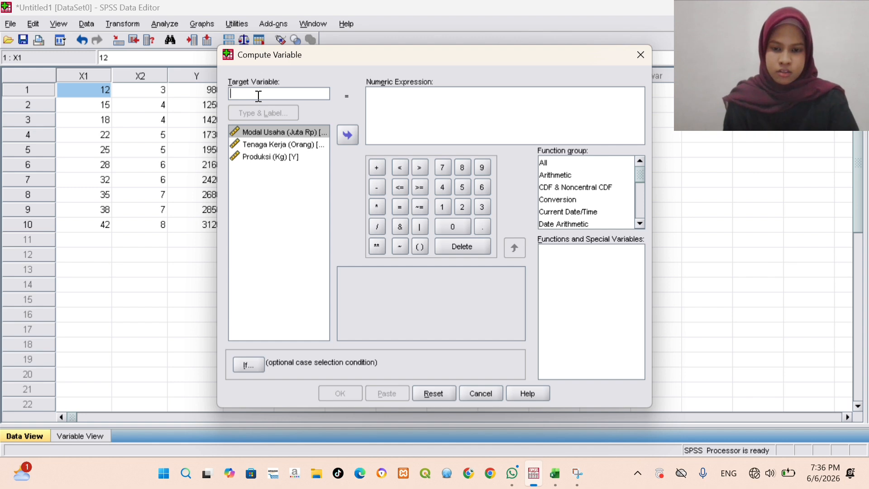
type("Ln_X1")
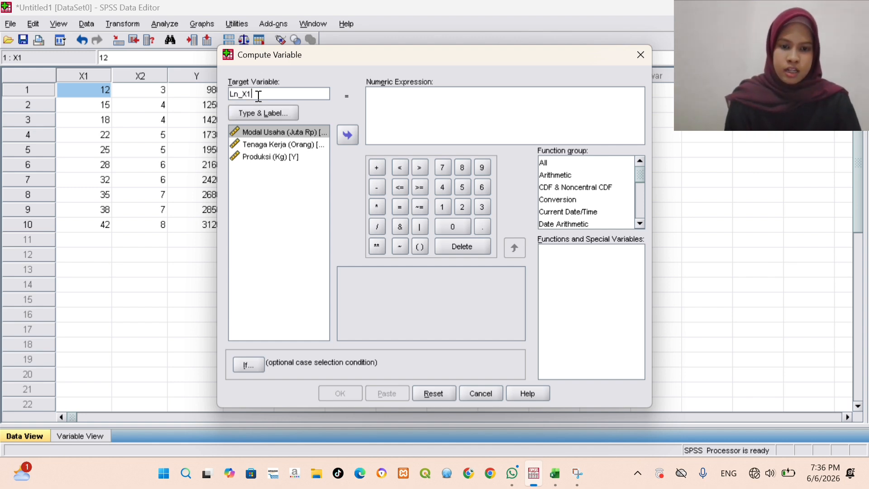
Step: Define Ln_X1 as LN(X1) with the Ln function, run the computation and return to the data values
left_click(390, 108)
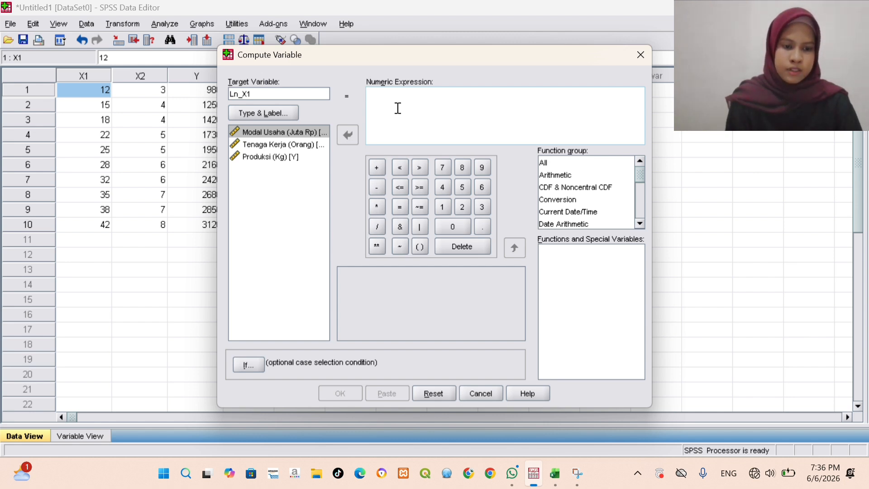
left_click(542, 163)
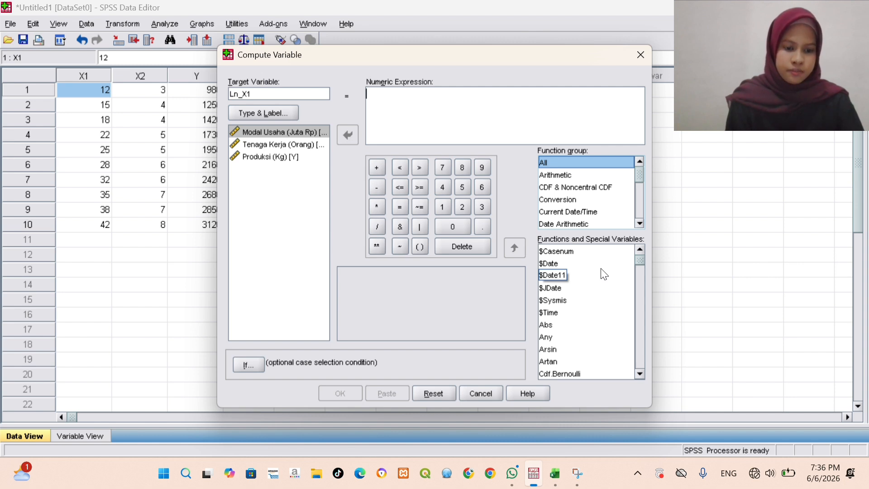
left_click_drag(639, 262, 641, 308)
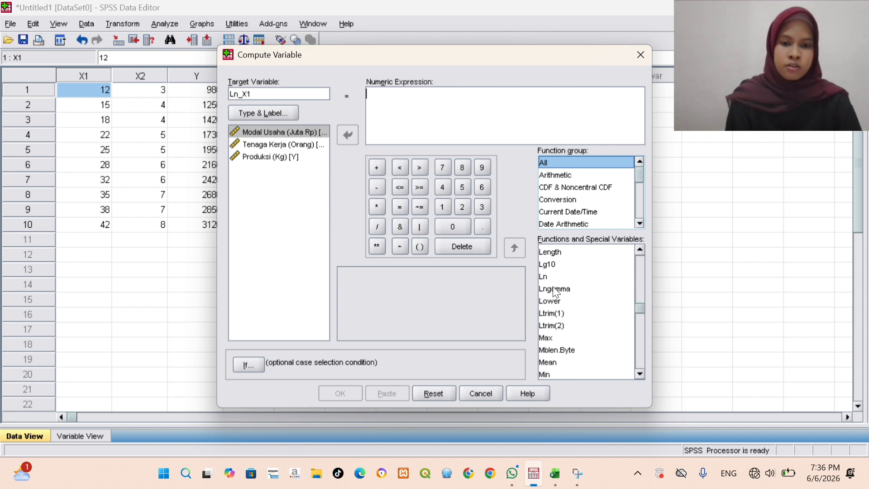
double_click(543, 277)
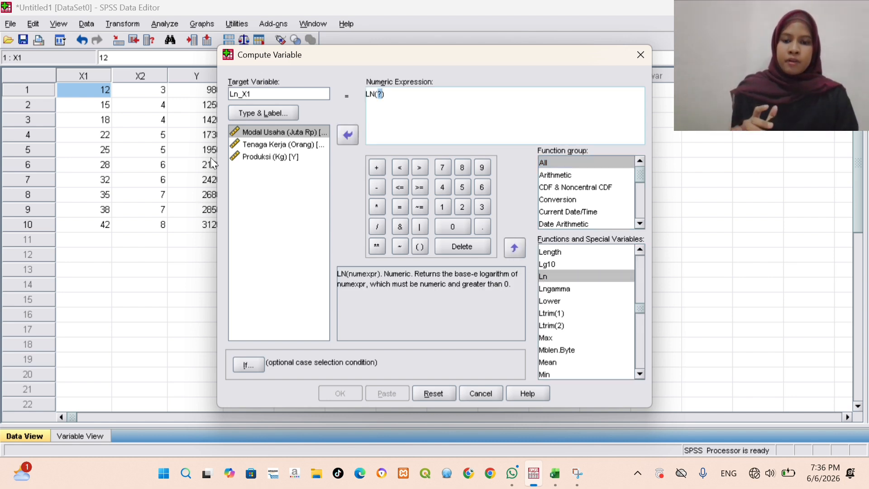
left_click(277, 132)
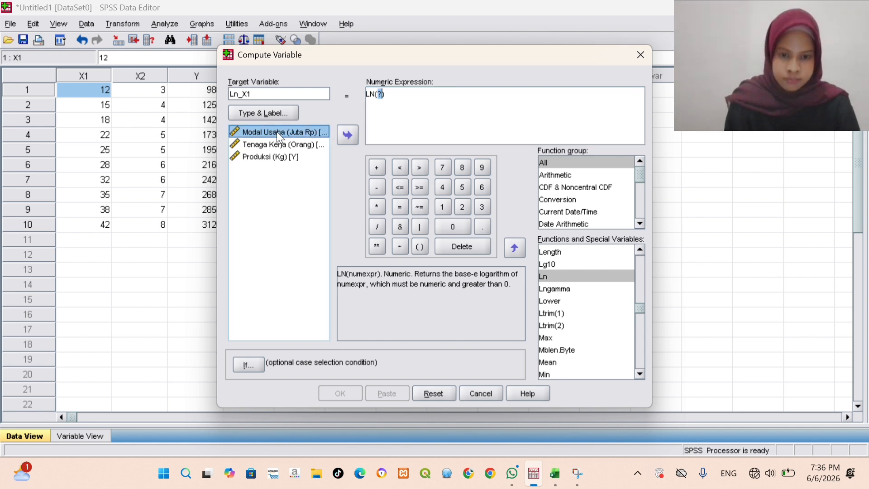
left_click(352, 128)
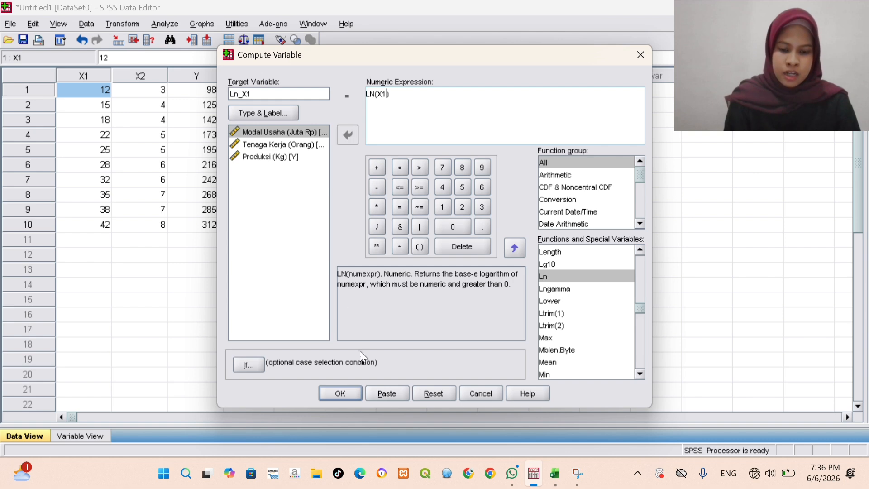
left_click(341, 394)
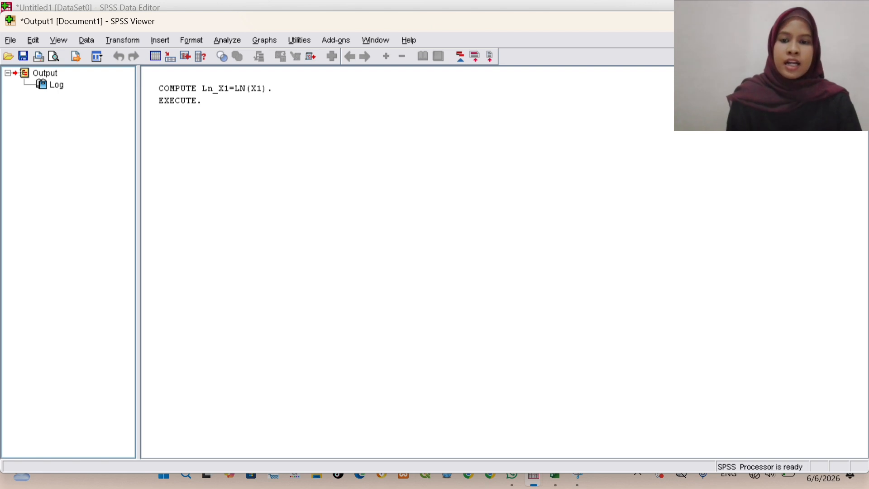
left_click(791, 22)
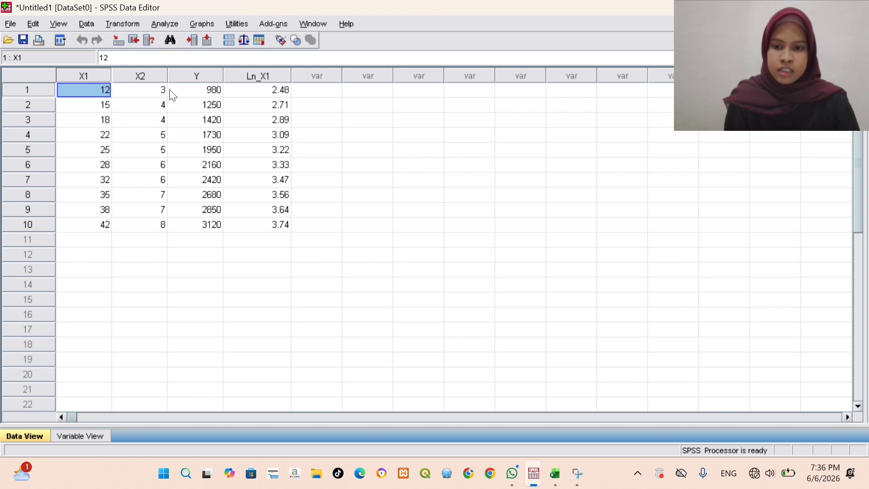
Step: Start another Compute Variable transformation with Ln_X2 as the target variable
left_click(123, 22)
left_click(129, 39)
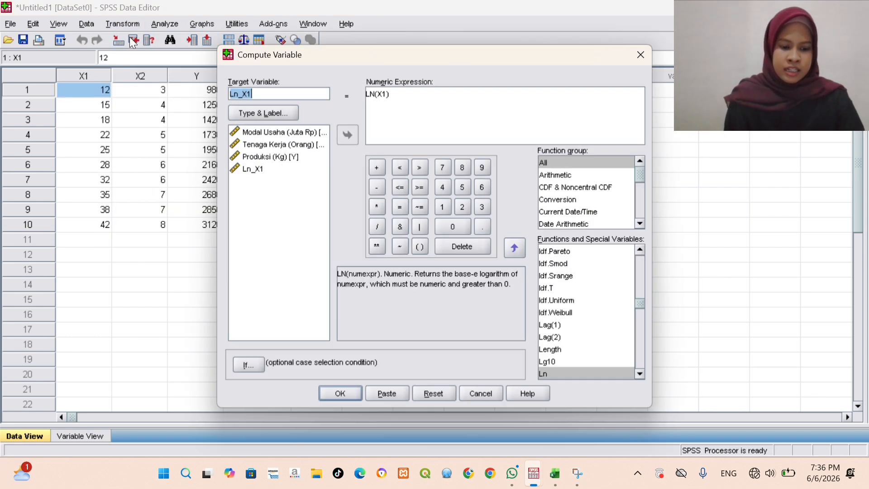
left_click(280, 94)
key("BackSpace")
type("2")
Step: Change the numeric expression to LN(X2), using the Tenaga Kerja (Orang) variable, and run the computation
left_click(272, 145)
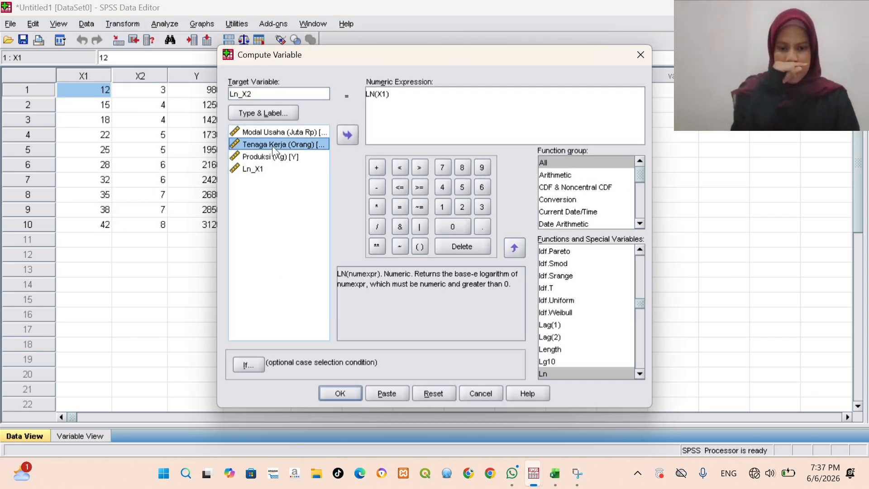
left_click(429, 93)
key("BackSpace")
key("BackSpace")
key("BackSpace")
left_click(302, 145)
left_click(347, 134)
type(")")
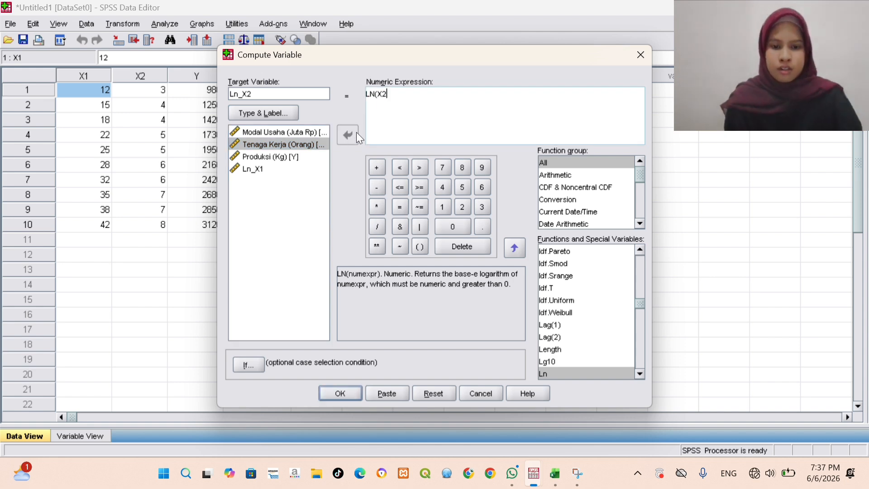
left_click(340, 393)
Step: Start a third Compute Variable transformation with Ln_Y as the target variable
left_click(128, 26)
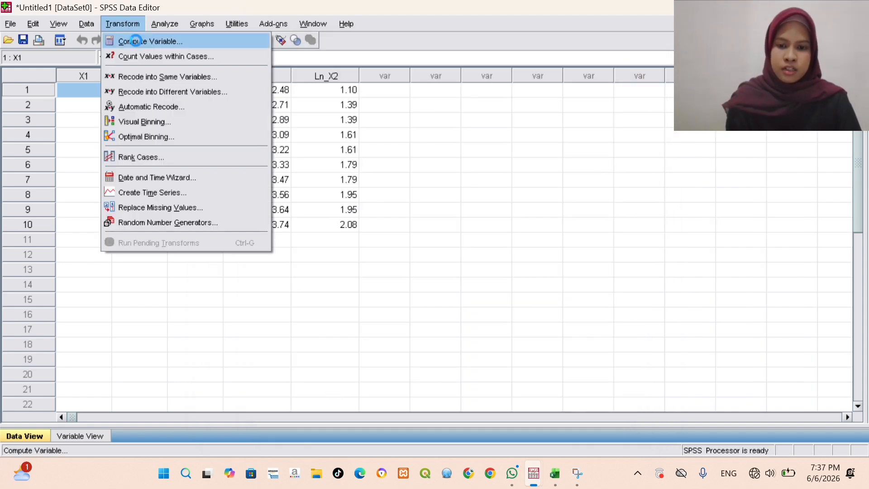
left_click(136, 40)
left_click(271, 93)
key("BackSpace")
key("BackSpace")
type("Y")
Step: Change the numeric expression to LN(Y), using the Produksi (Kg) variable, and run the computation
double_click(383, 94)
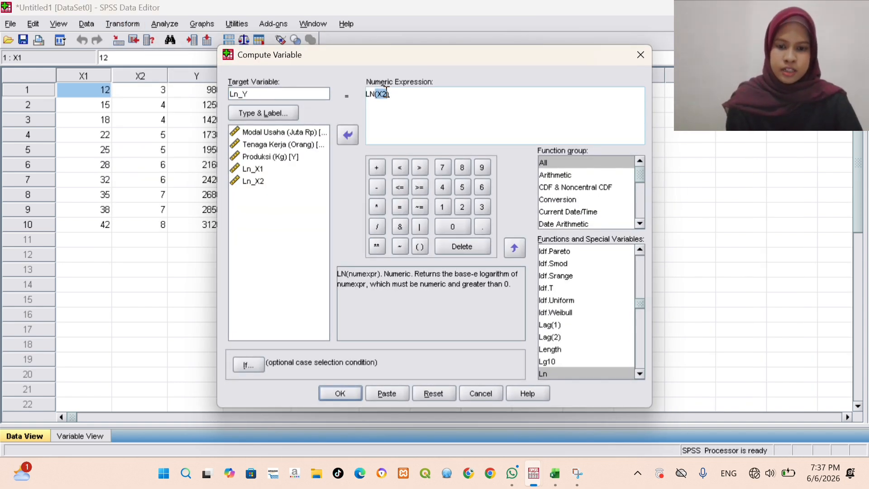
key("BackSpace")
left_click(270, 157)
left_click(348, 135)
left_click(340, 391)
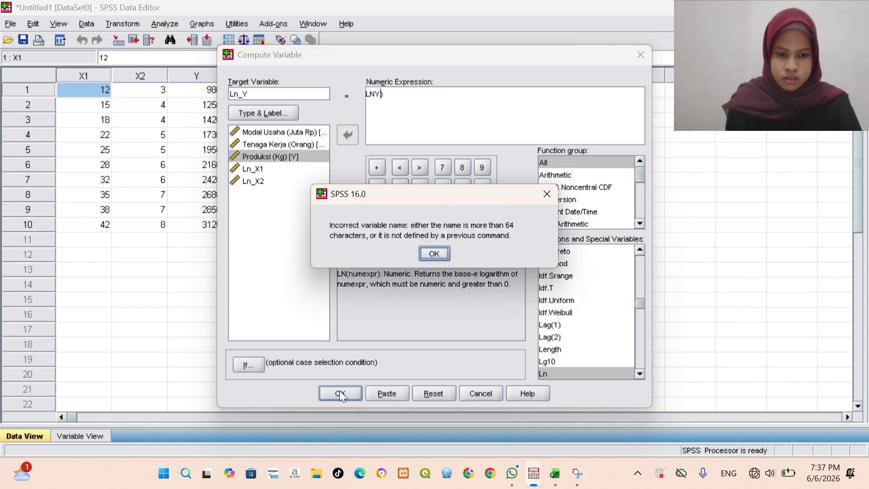
left_click(438, 306)
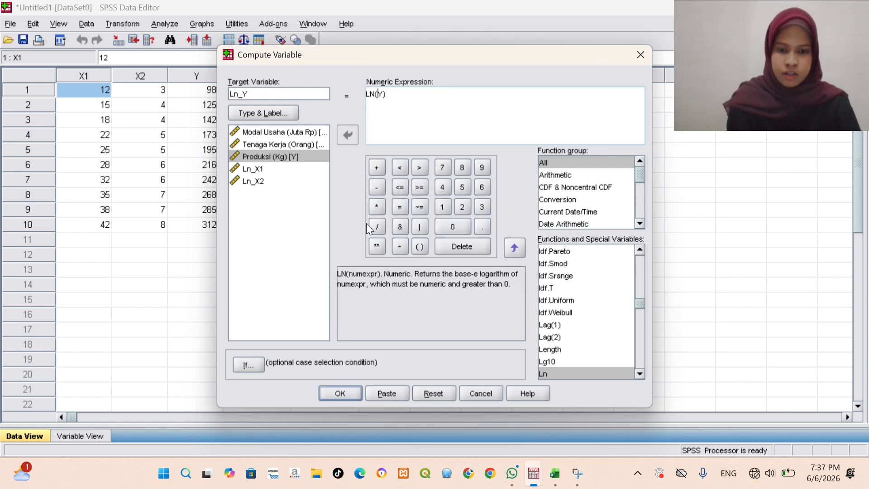
left_click(340, 393)
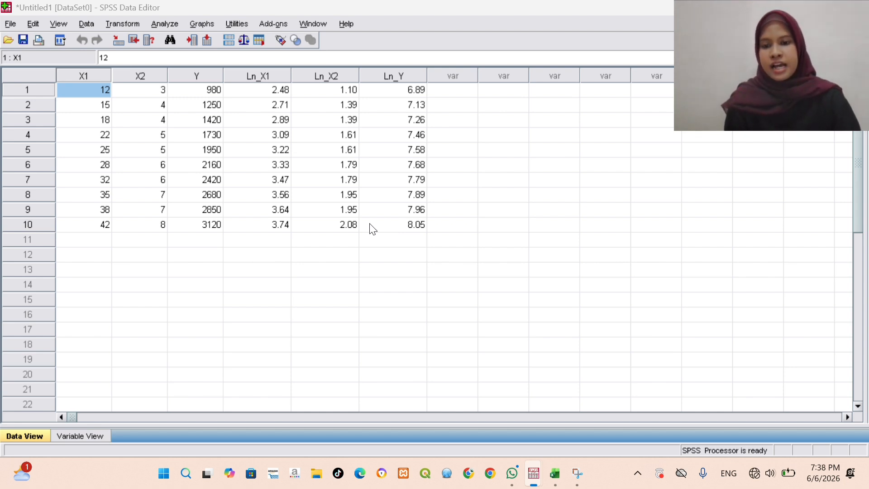
Step: Start a Linear Regression analysis and set Ln_Y as the dependent variable
left_click(164, 25)
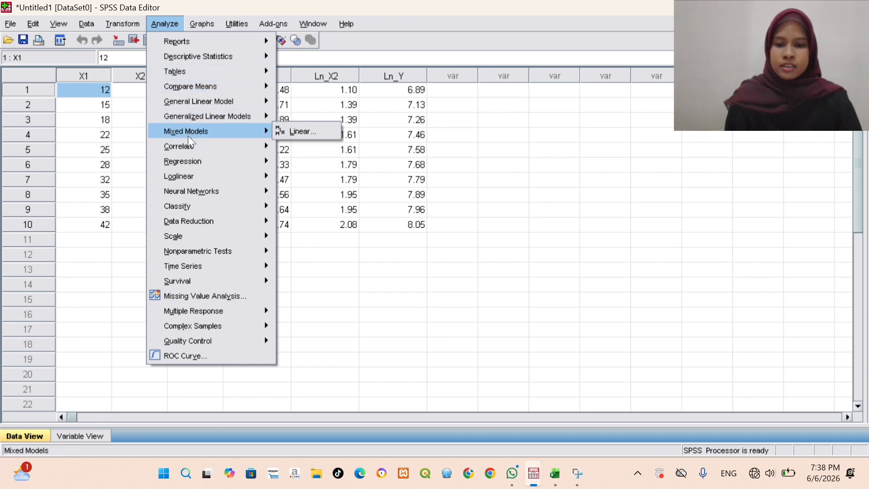
mouse_move(189, 163)
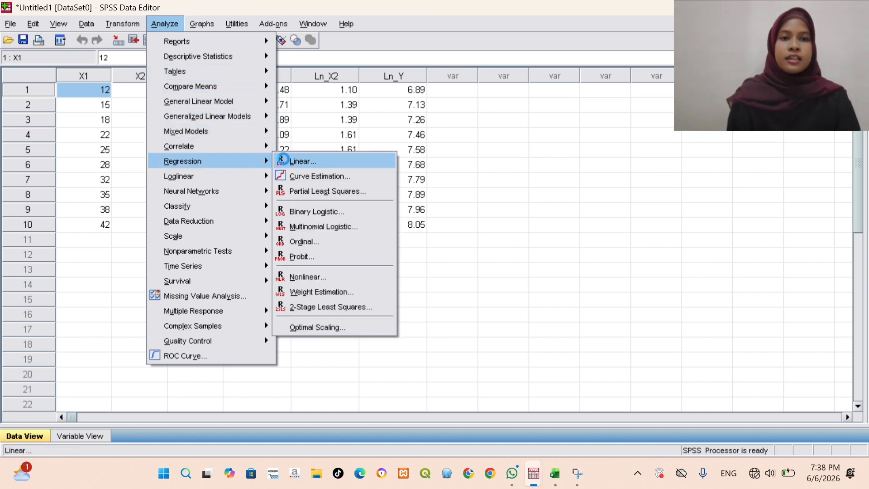
left_click(283, 160)
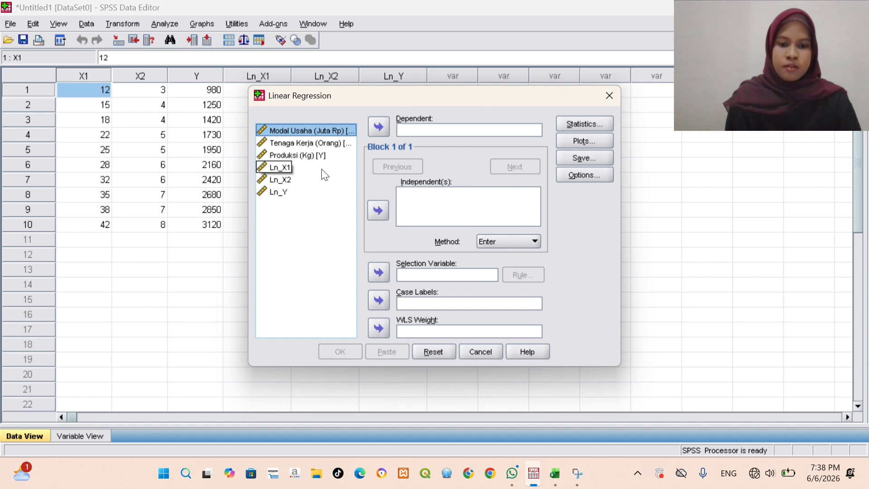
left_click(281, 191)
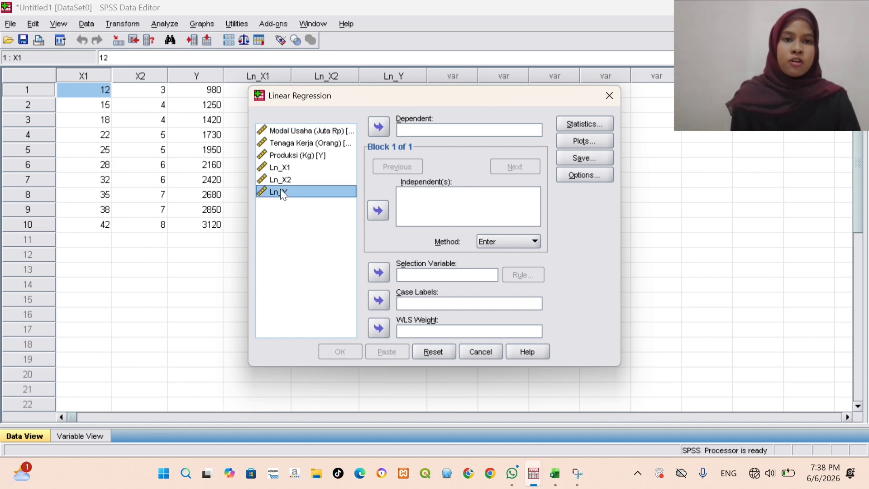
left_click(379, 126)
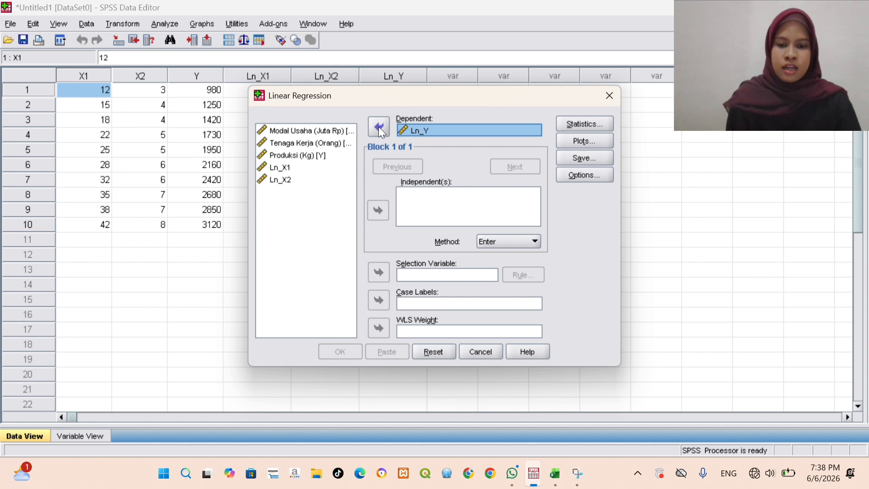
Step: Set Ln_X1 and Ln_X2 as the independent variables and run the regression
left_click(287, 167)
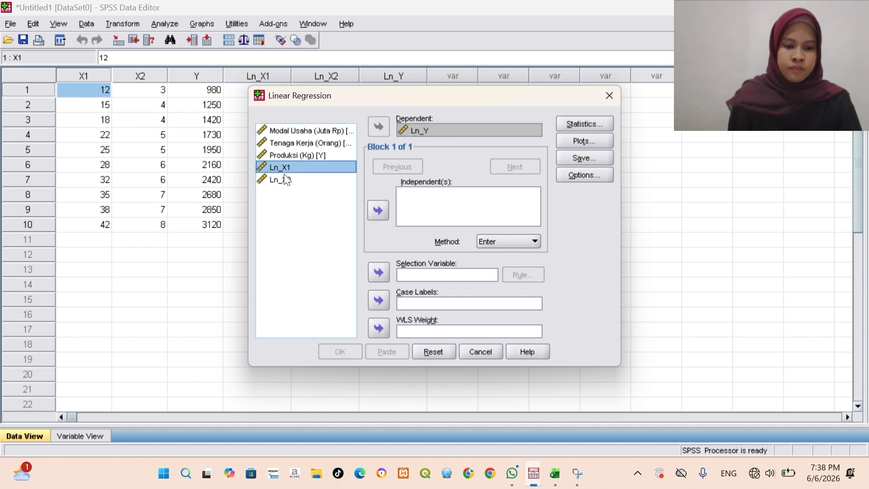
left_click(282, 177, "shift")
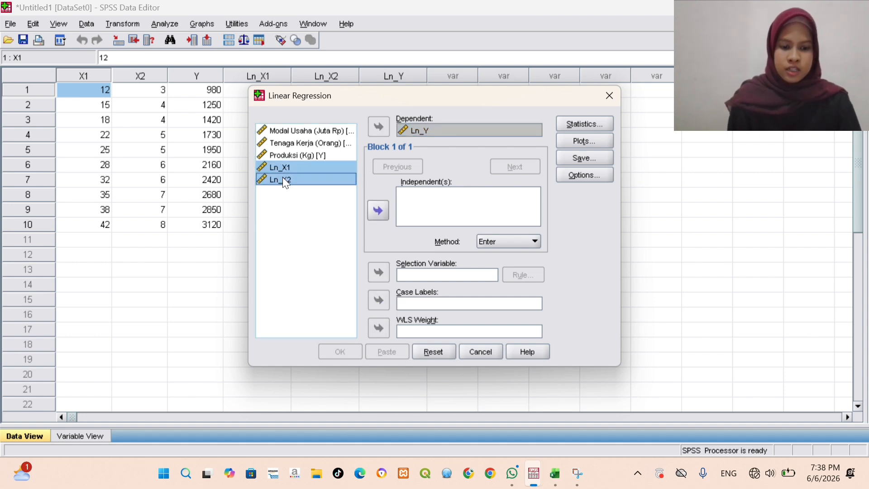
left_click(380, 212)
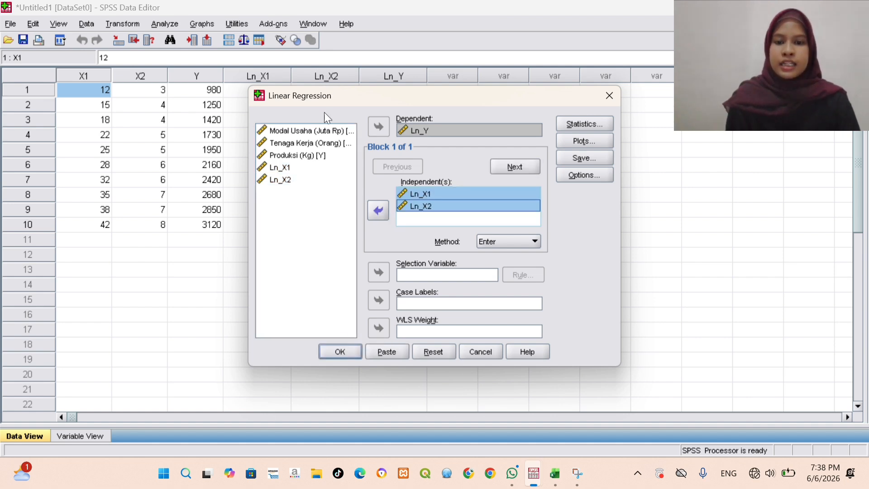
left_click(339, 353)
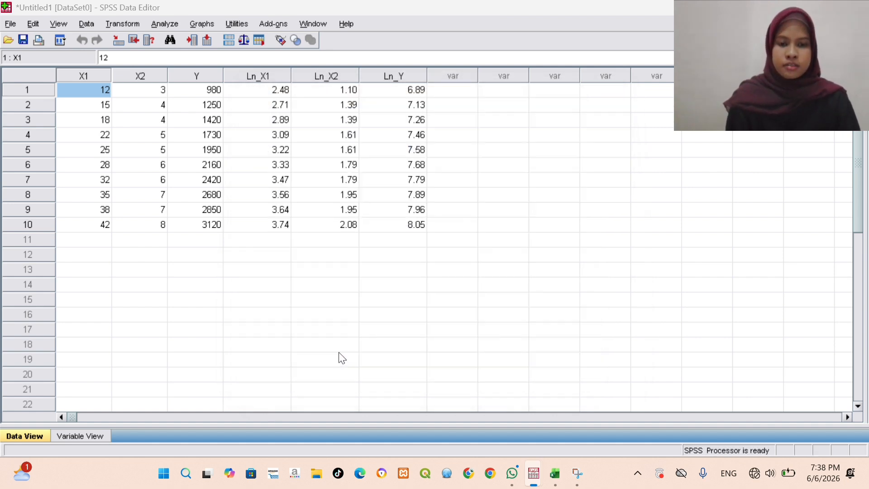
Step: Switch to the Output1 viewer and examine the regression's Model Summary, ANOVA and Coefficients tables
left_click(318, 22)
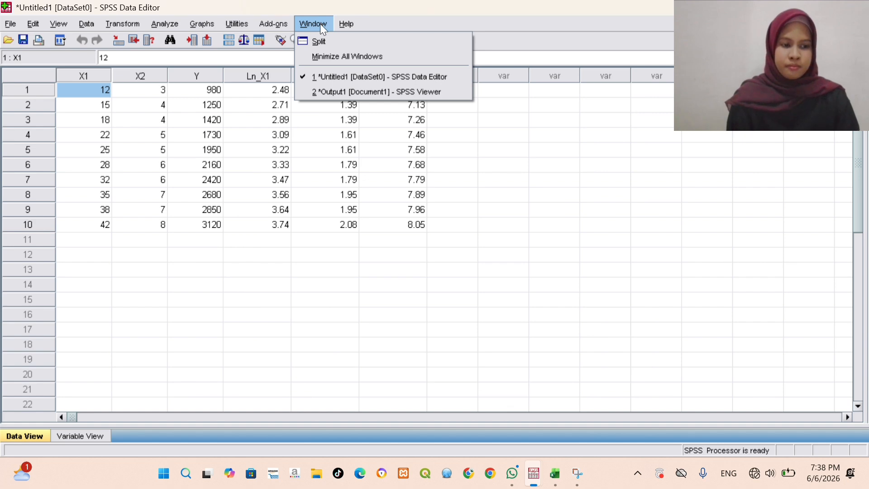
left_click(312, 92)
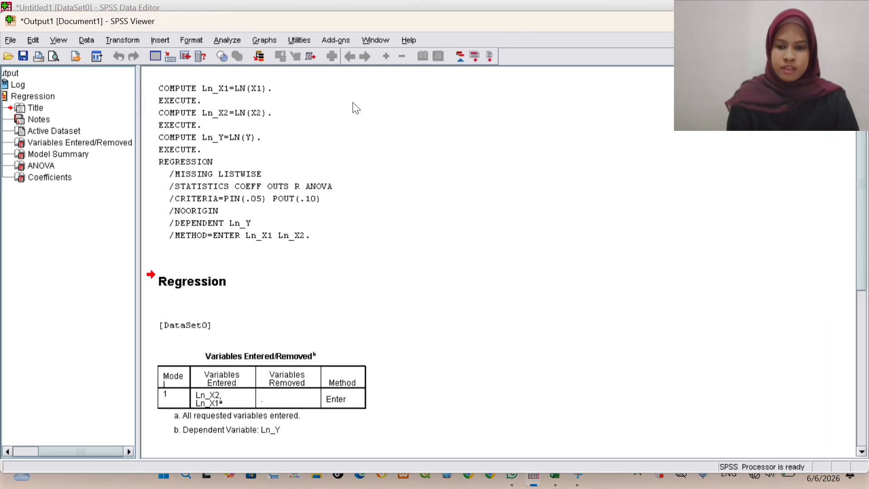
left_click_drag(855, 183, 866, 325)
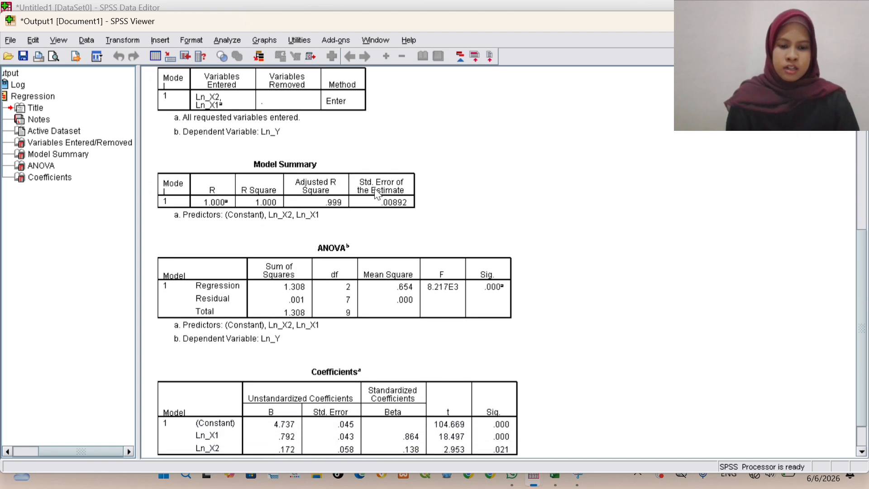
left_click_drag(865, 260, 865, 288)
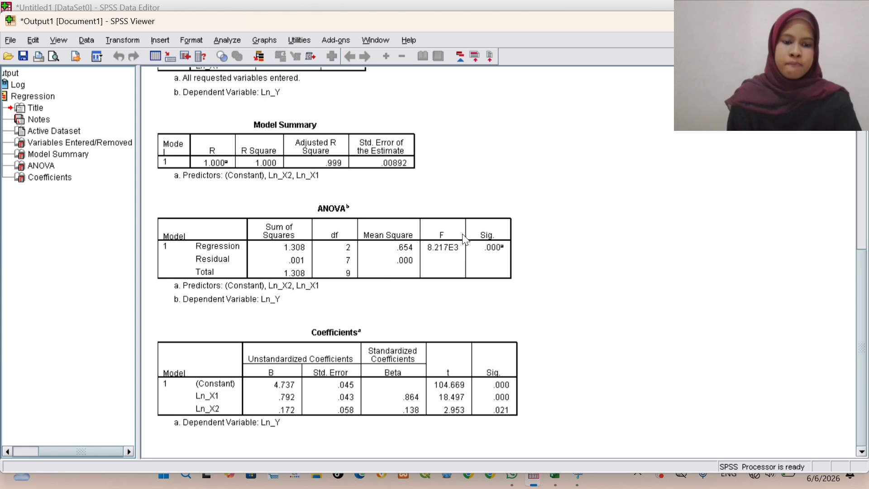